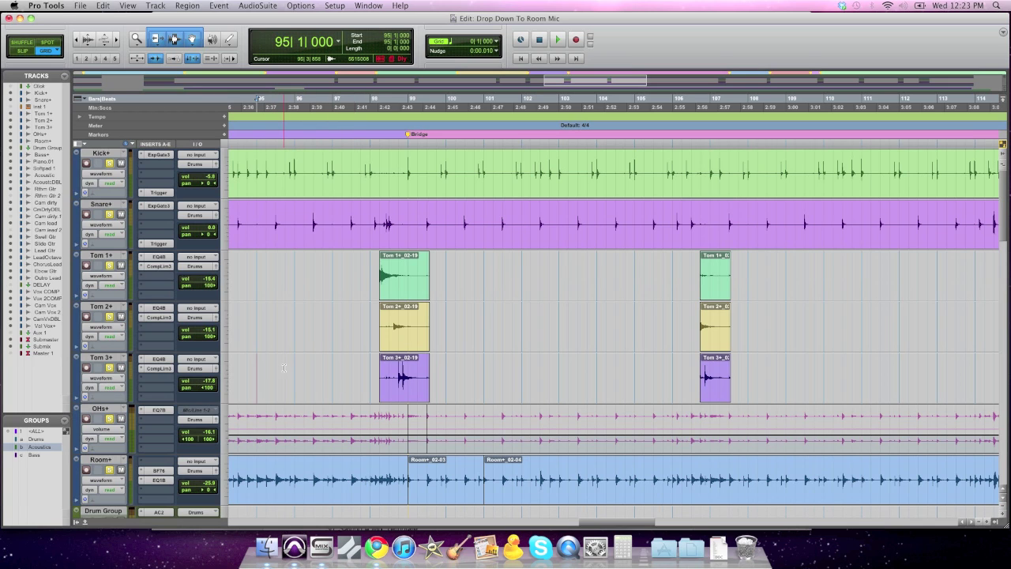
Audition from bar 95 and again from bar 113 to locate the drums' return at 114|3.
key("space")
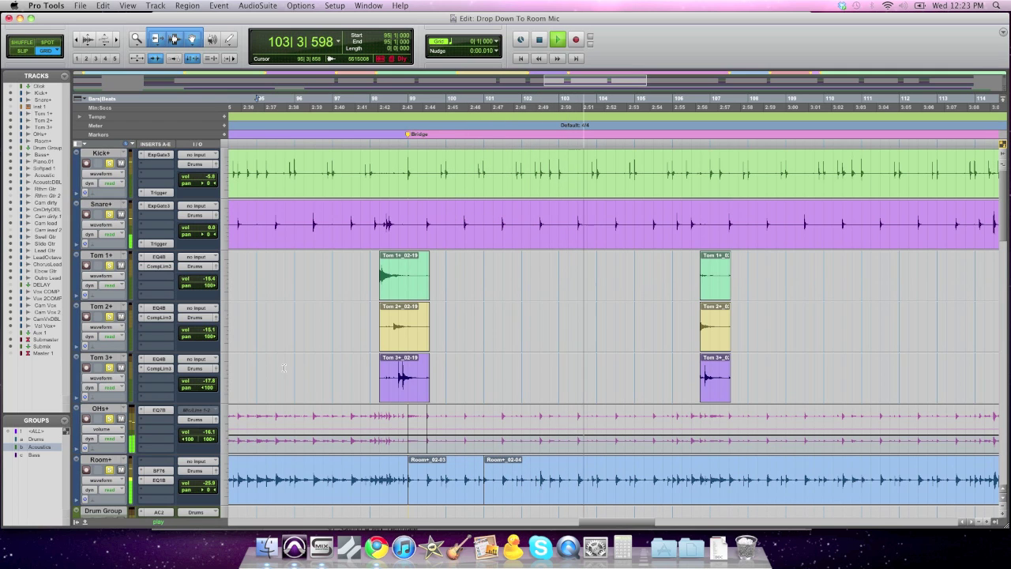
key("space")
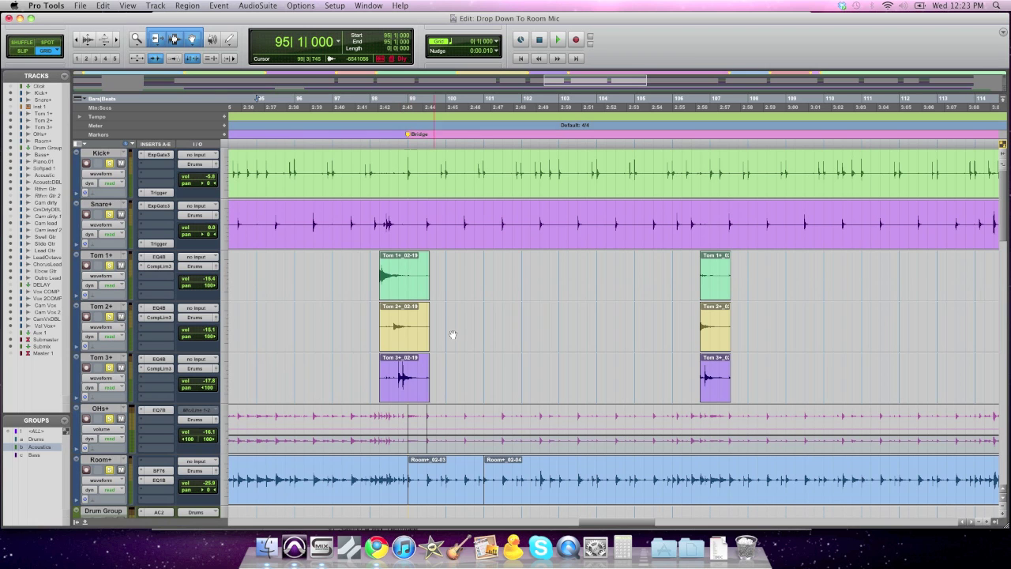
scroll(466, 217, "right", 2)
scroll(466, 217, "right", 2)
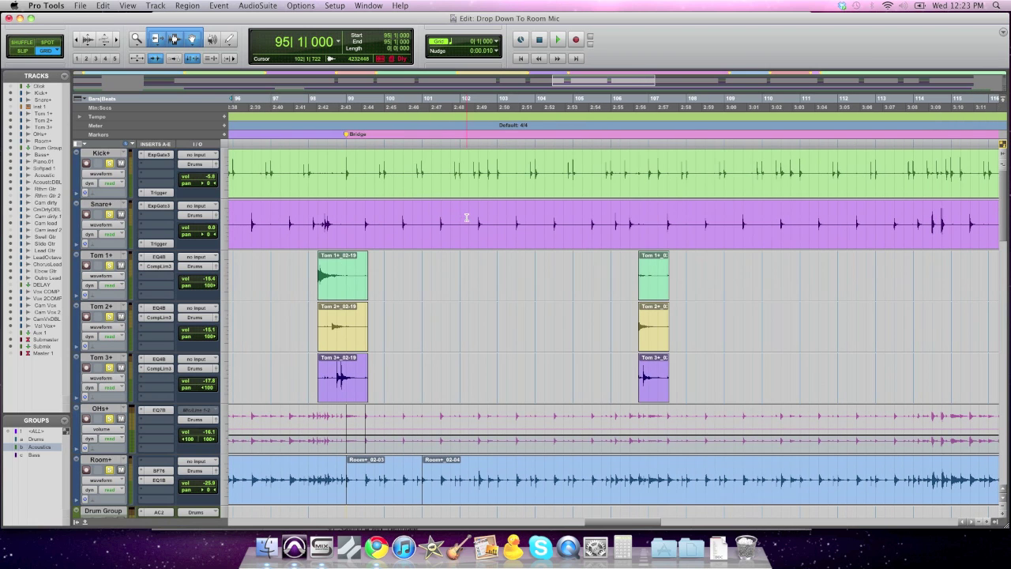
left_click(893, 216)
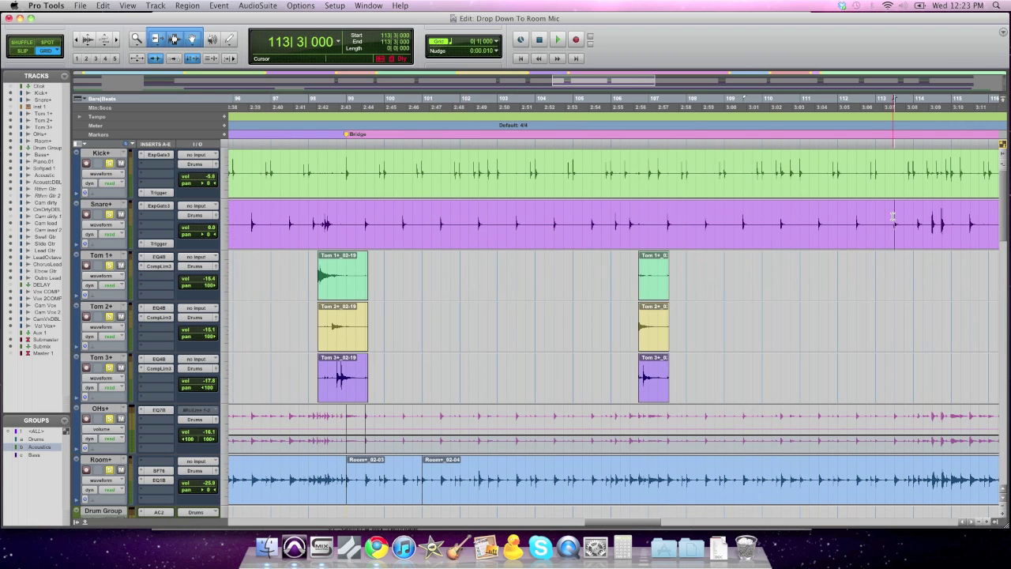
key("space")
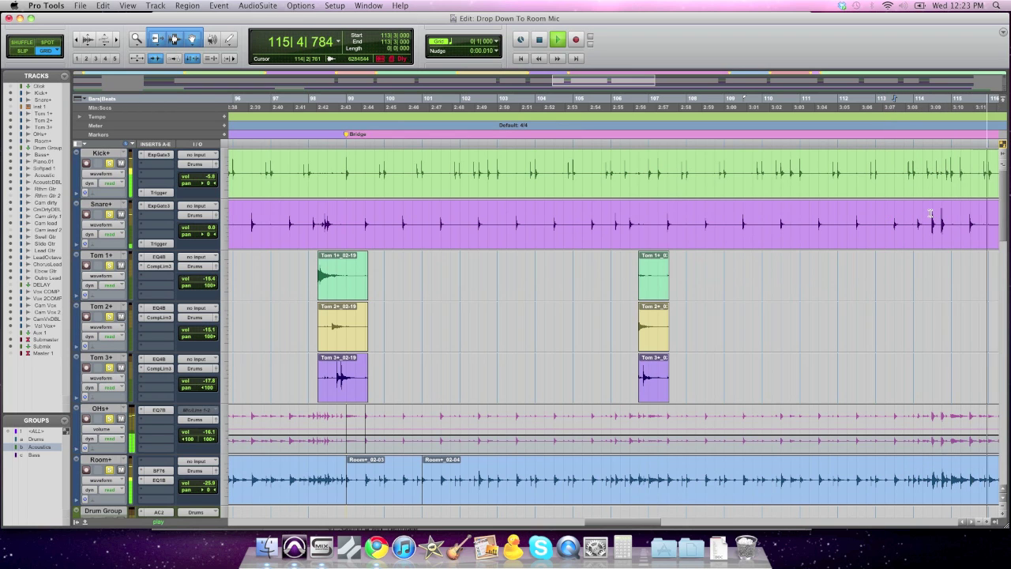
key("space")
key("space")
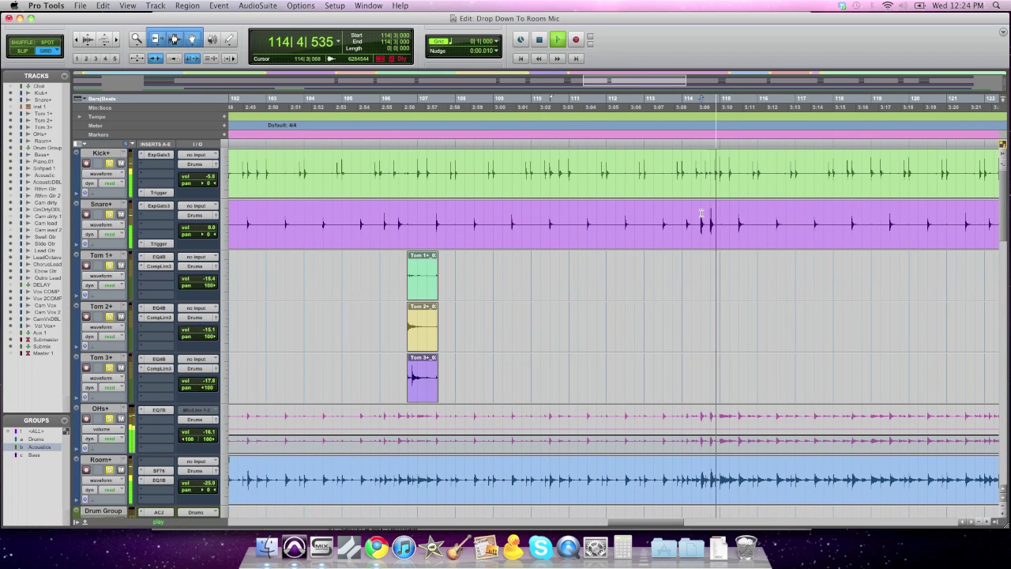
key("space")
Select the Snare track from bar 99 to 114|3 and enable the Drums group.
scroll(700, 214, "left", 5)
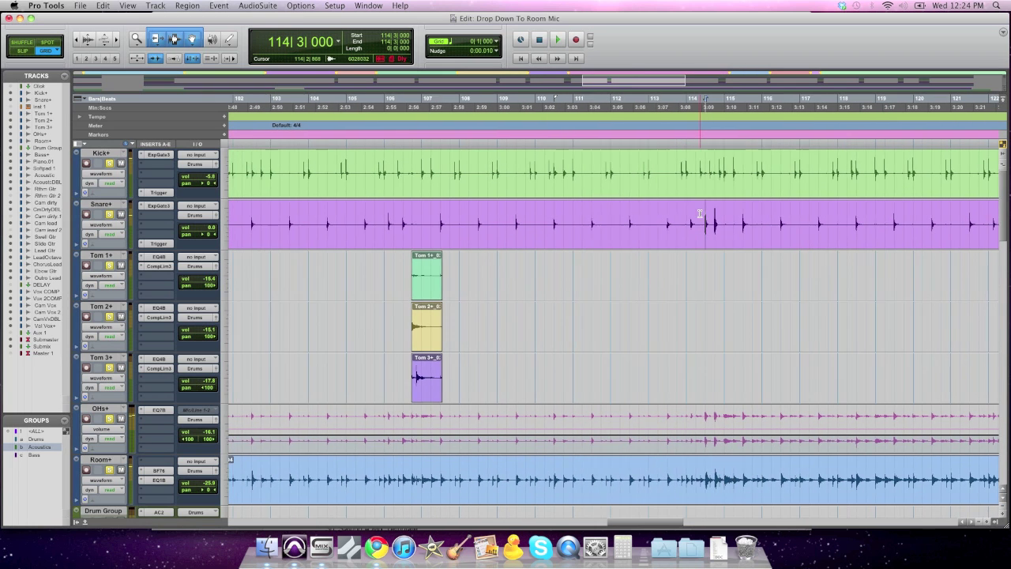
left_click(286, 211, "shift")
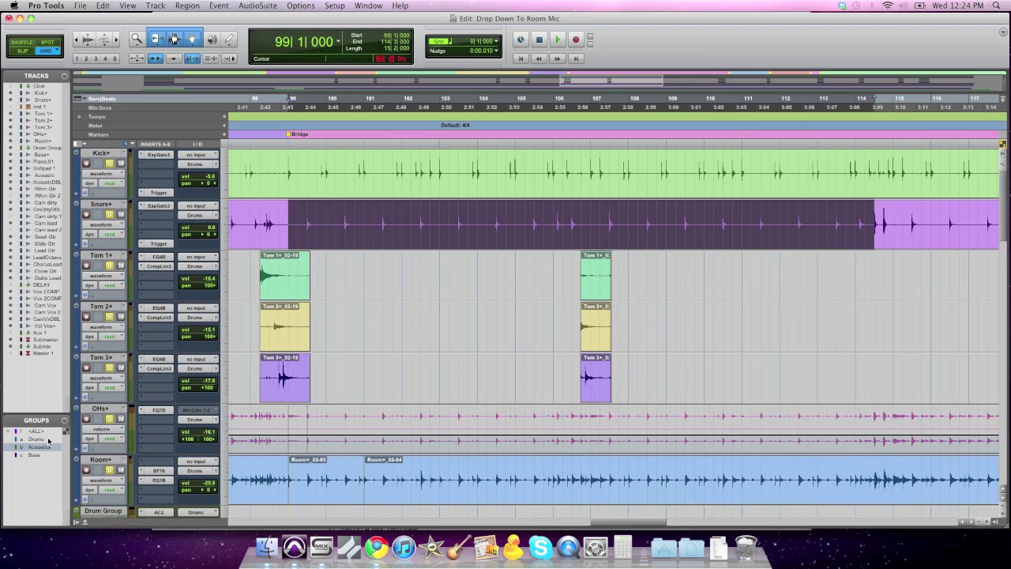
left_click(49, 441)
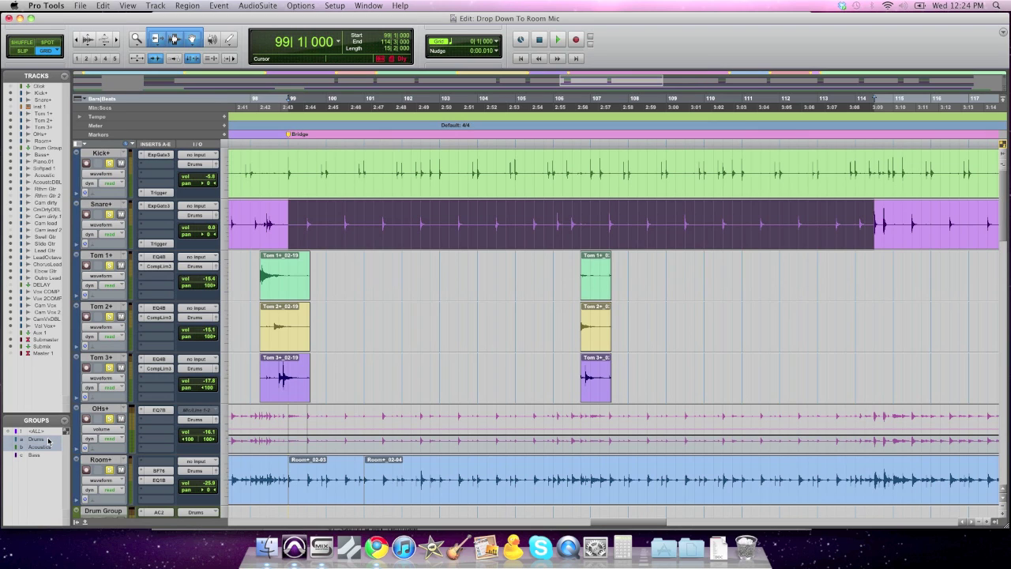
left_click(101, 225)
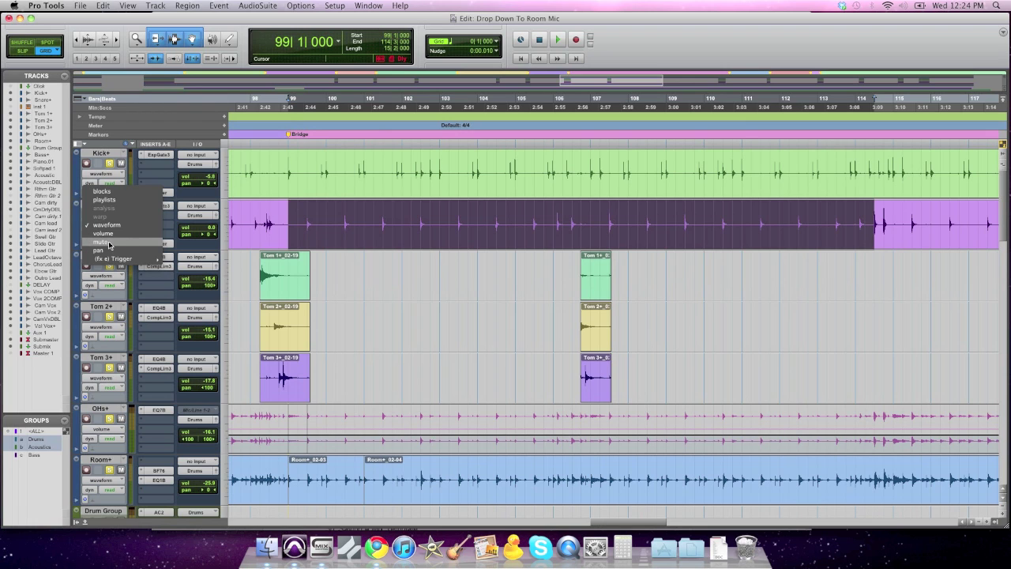
Mute all drum tracks through the bridge, then unlink the group and keep the Room mic unmuted.
left_click(130, 244, "alt")
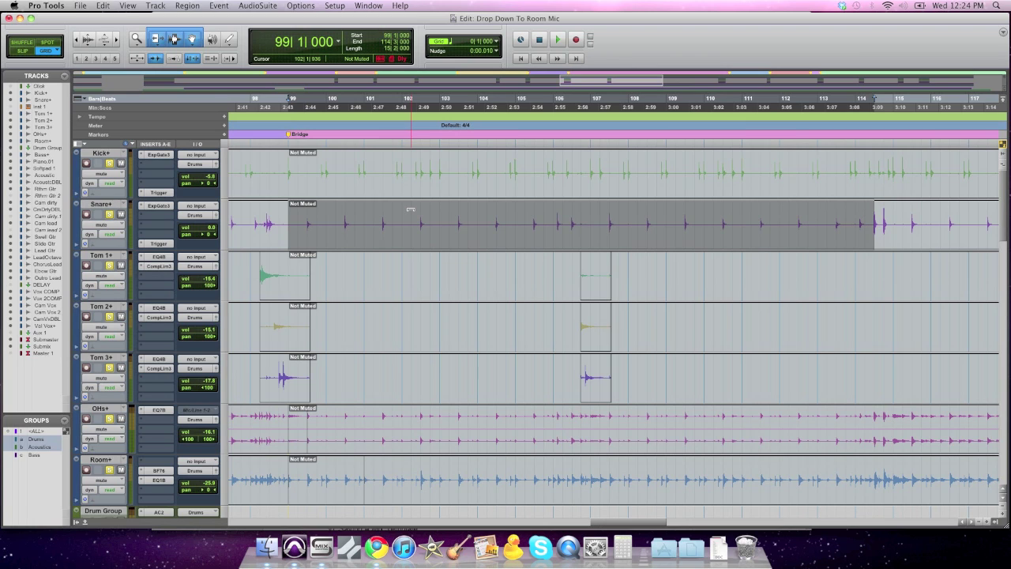
left_click(408, 249)
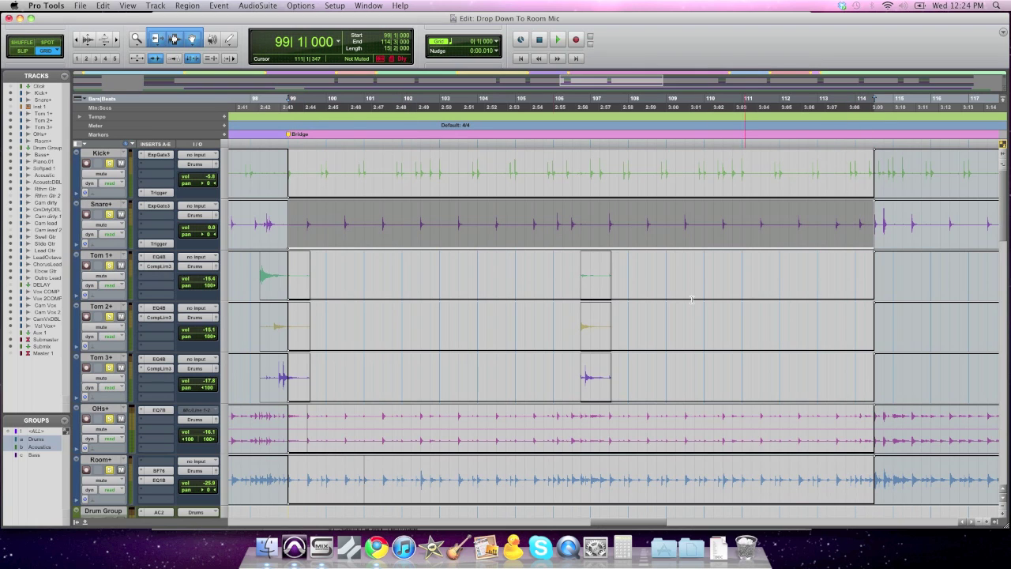
left_click(39, 440)
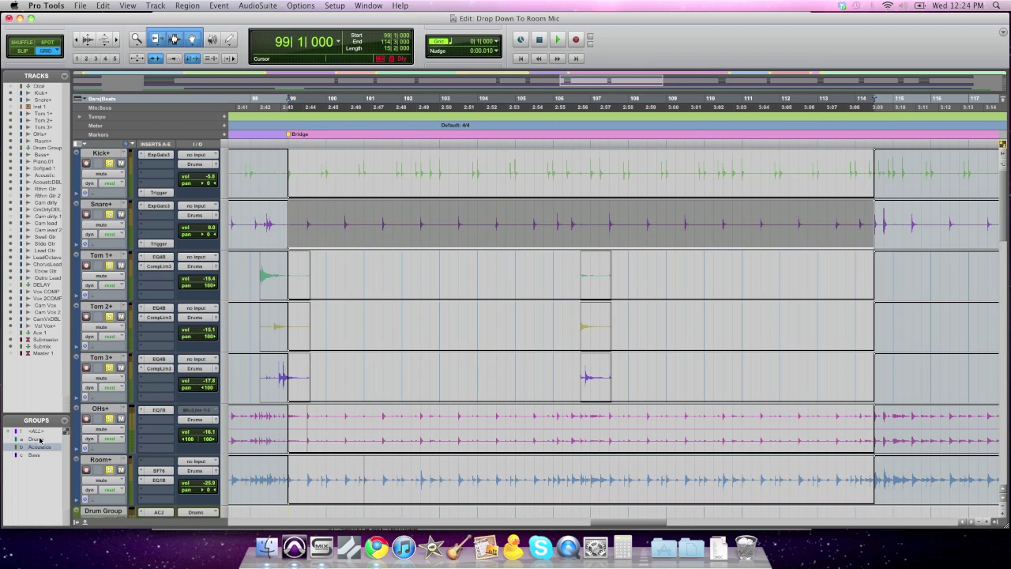
left_click(322, 463)
left_click_drag(287, 474, 364, 474)
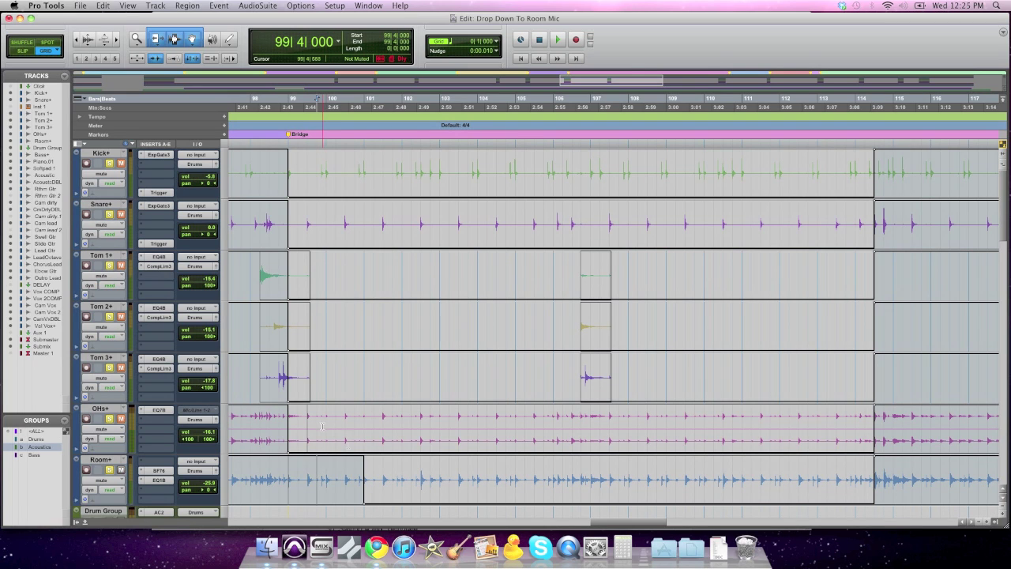
left_click(411, 463)
key("super+z")
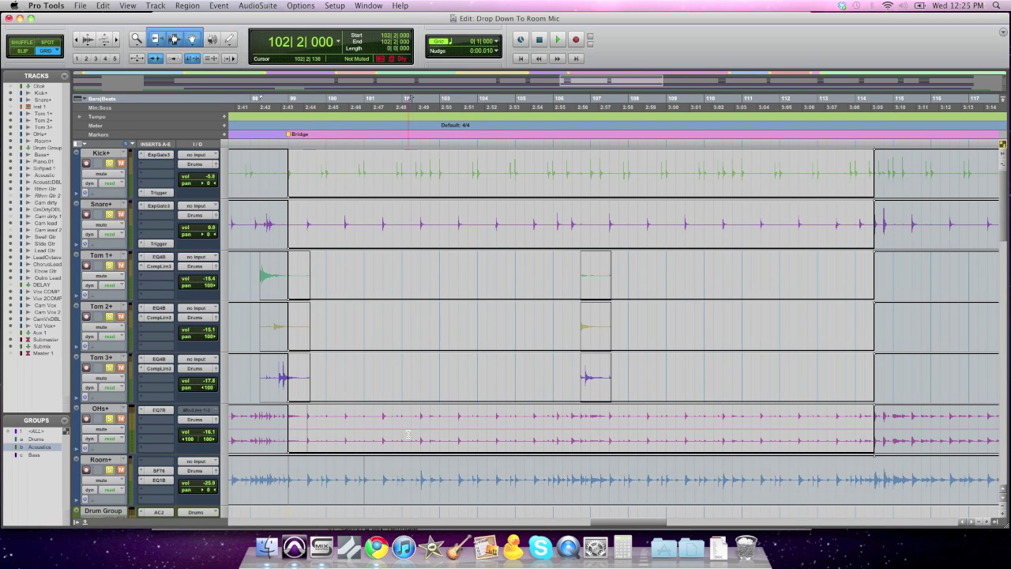
Play from bar 97 beat 3 to hear the drop into the bridge.
scroll(401, 442, "left", 3)
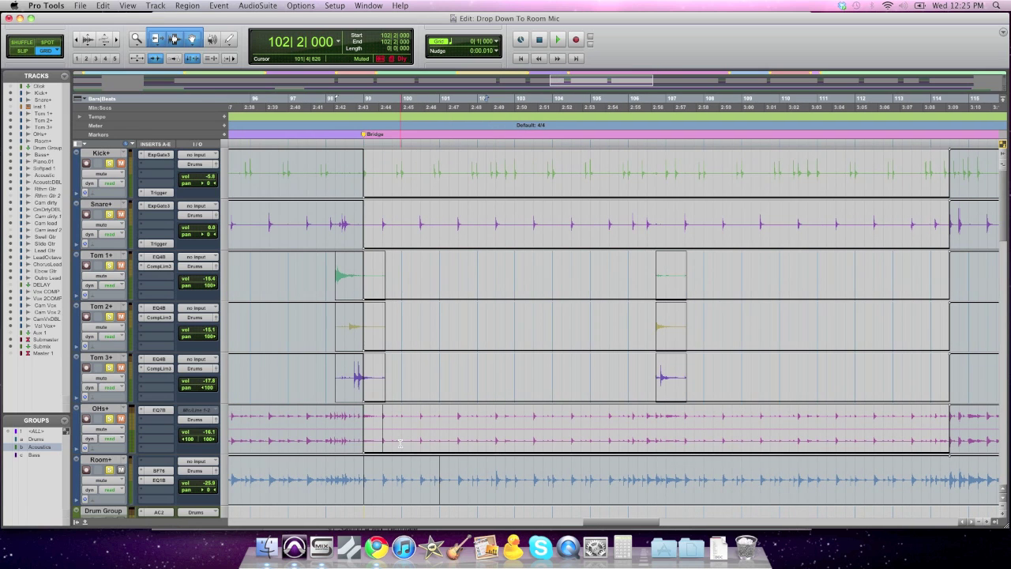
left_click(306, 417)
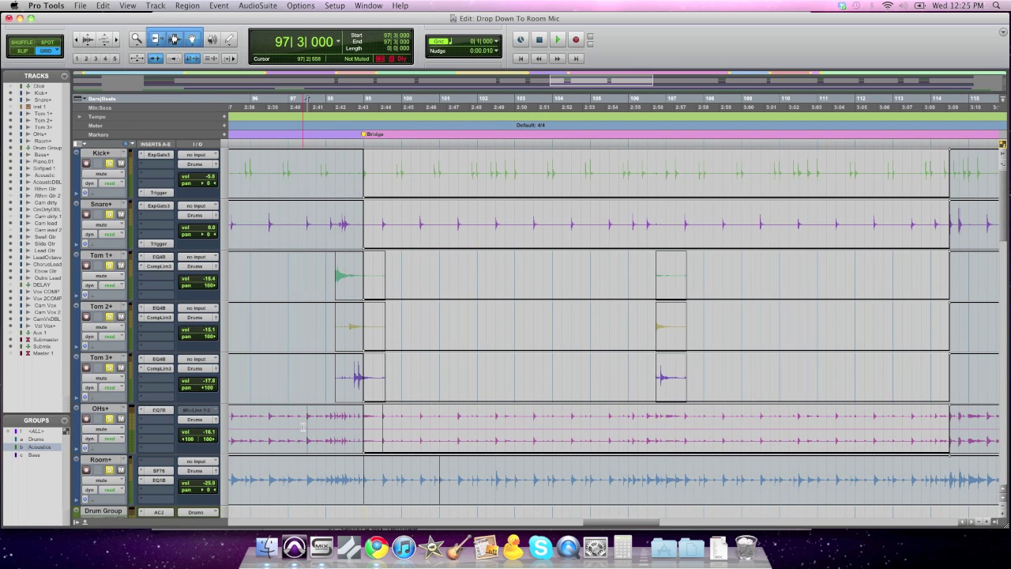
key("space")
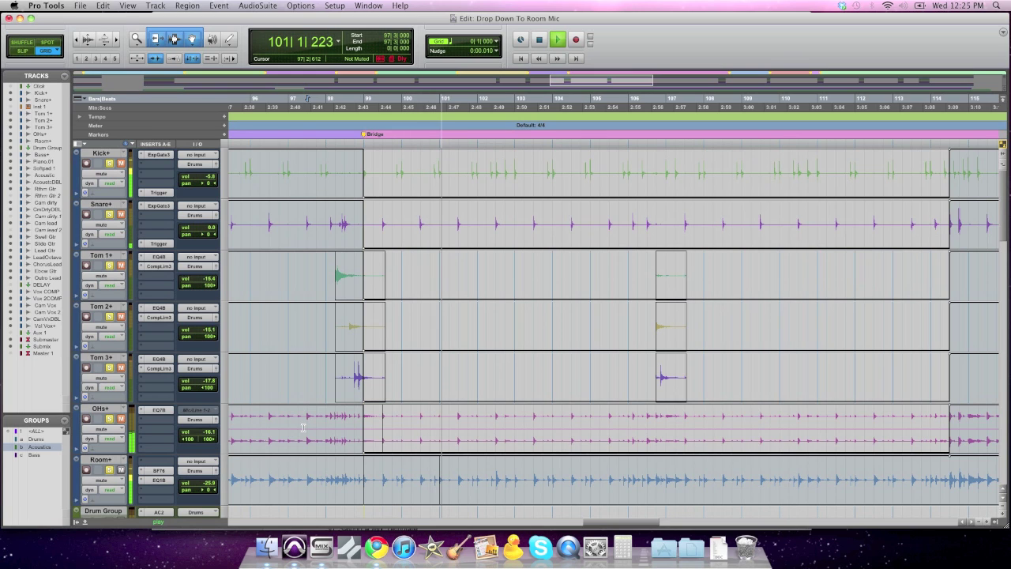
key("space")
Show the Room volume line, select bars 99–115, and raise that stretch to about -15.9 dB.
left_click(112, 480)
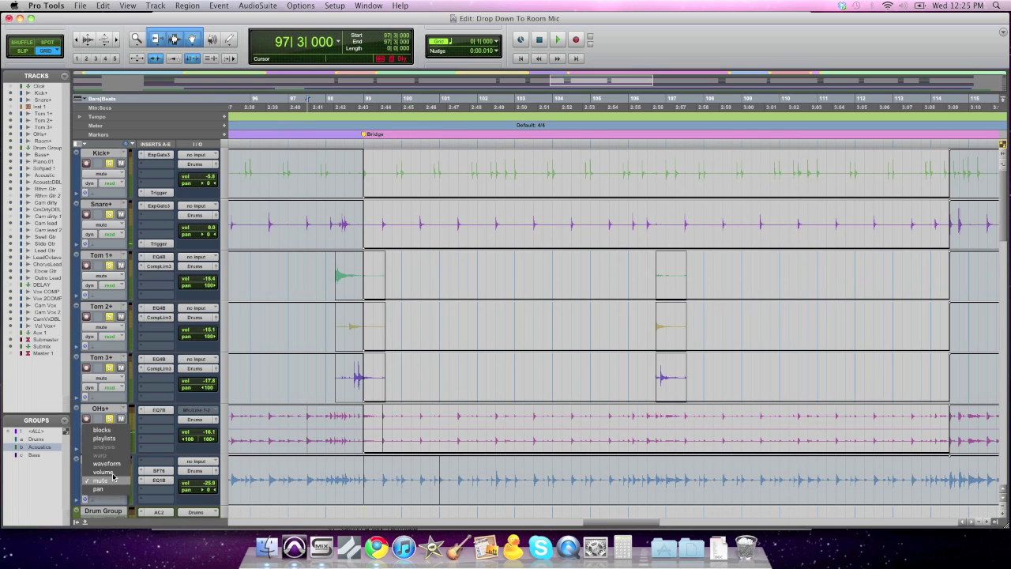
left_click(111, 474)
left_click_drag(365, 474, 440, 474)
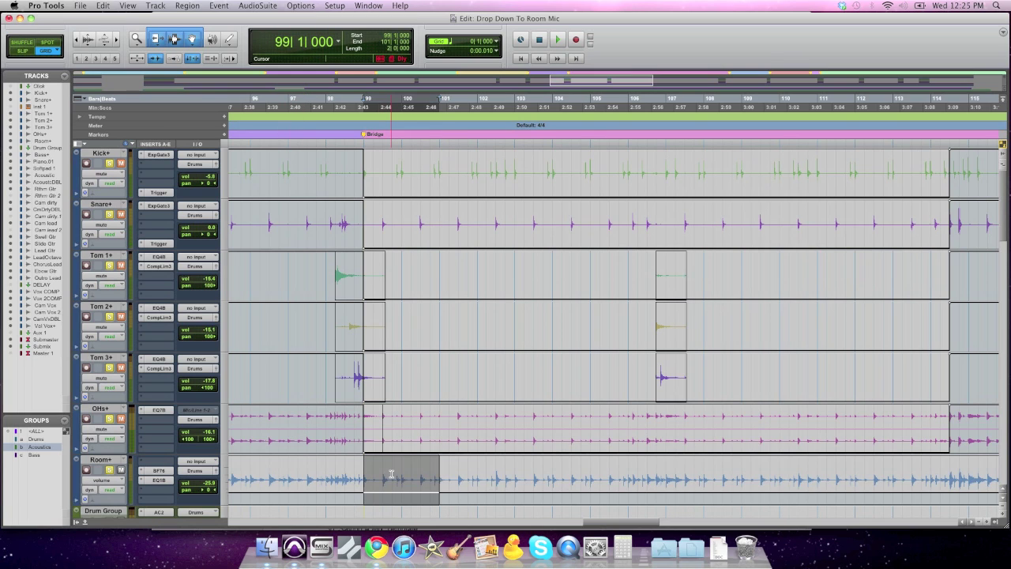
scroll(813, 415, "down", 2)
scroll(813, 415, "right", 3)
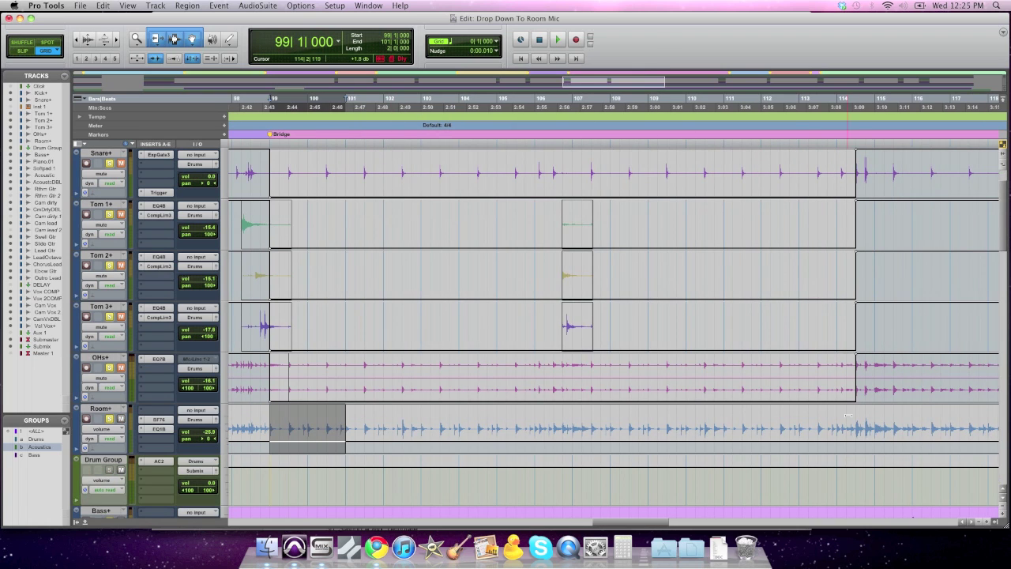
left_click(856, 421, "shift")
scroll(798, 418, "left", 3)
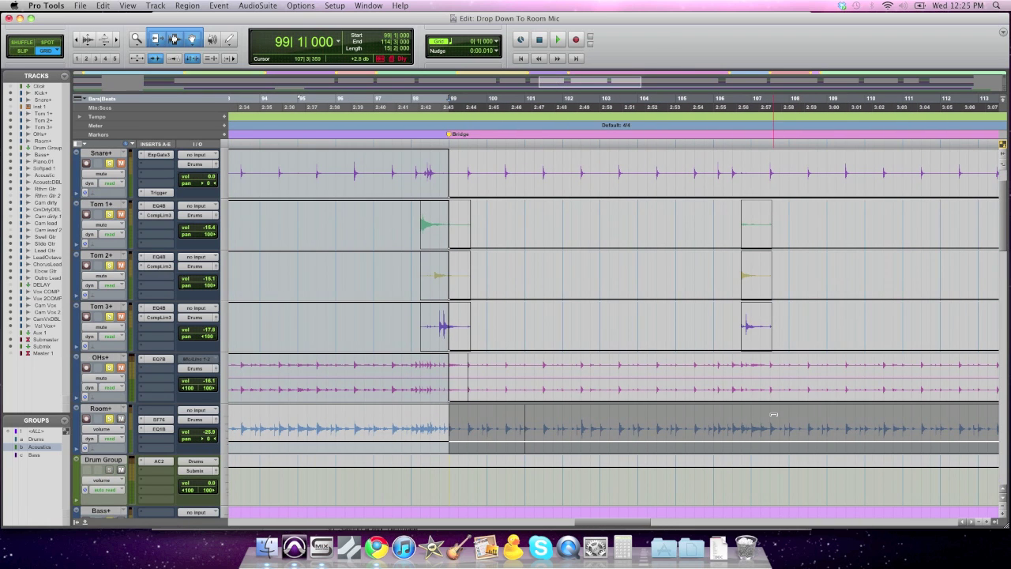
left_click(773, 414)
left_click_drag(773, 414, 774, 408)
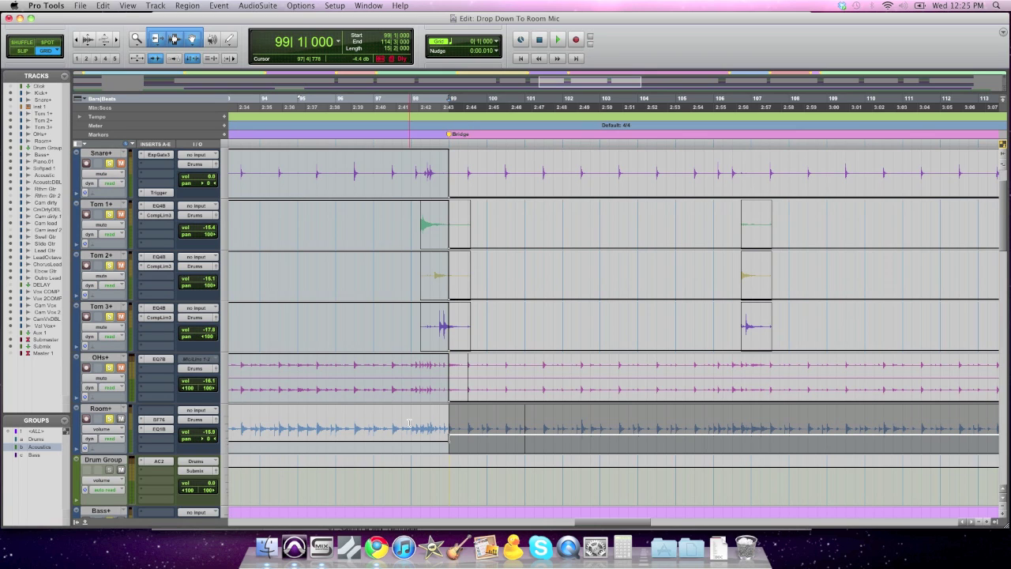
Play from bar 97 beat 3 to check the louder Room mic through the bridge.
left_click(390, 420)
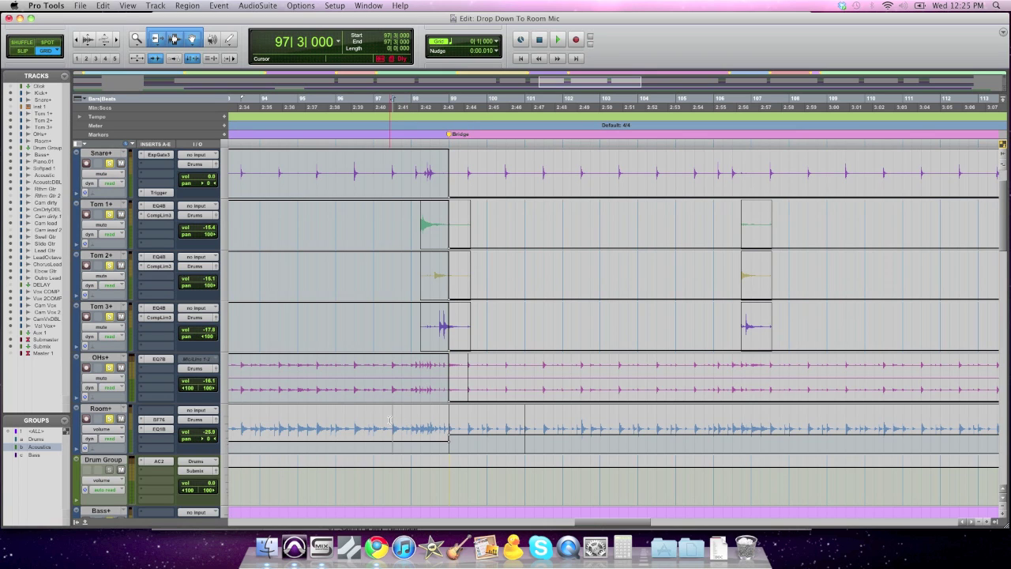
key("space")
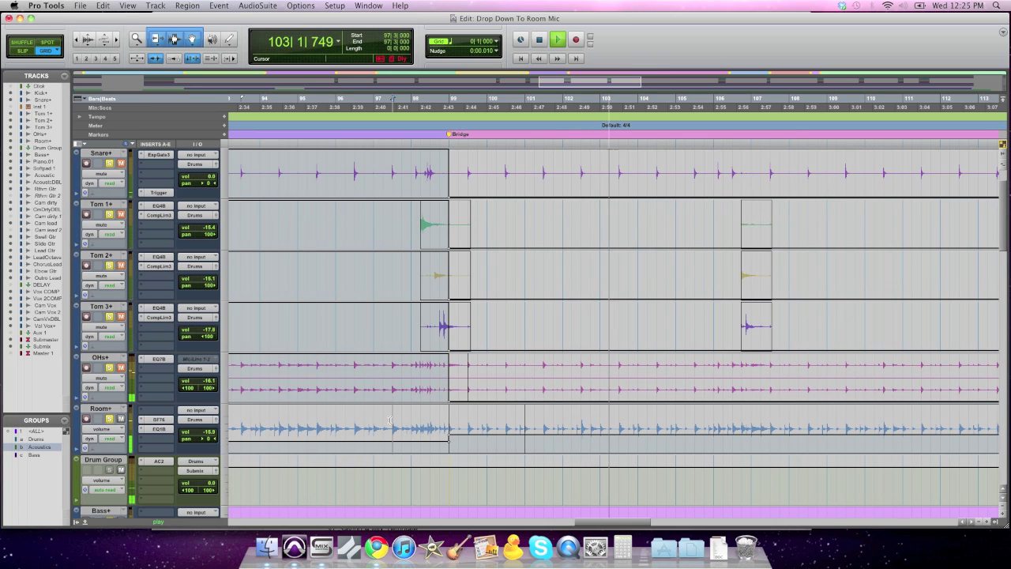
key("space")
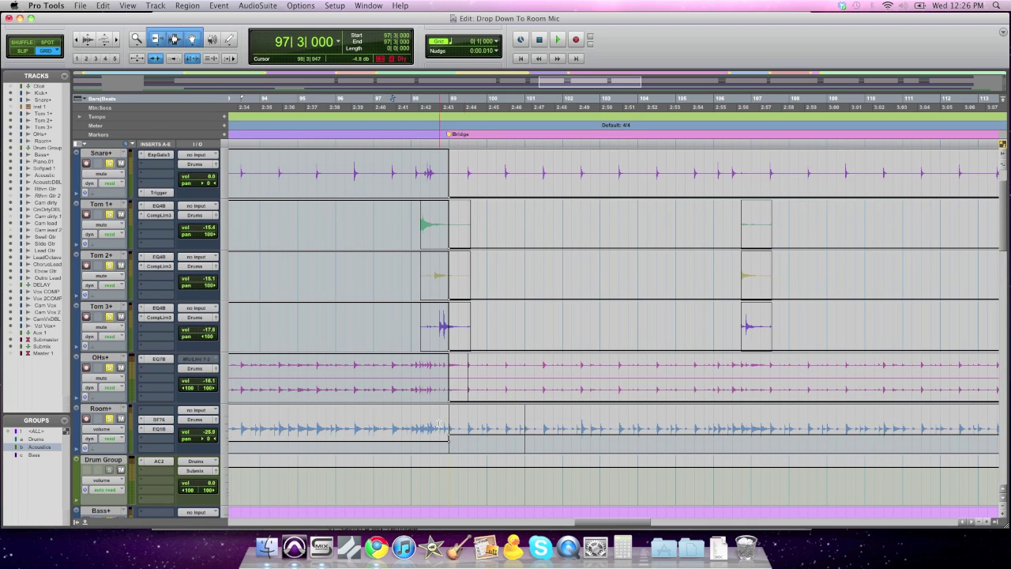
Show the Room track as waveform, trim Room+_02-04's start earlier, and play from bar 98.
left_click(101, 431)
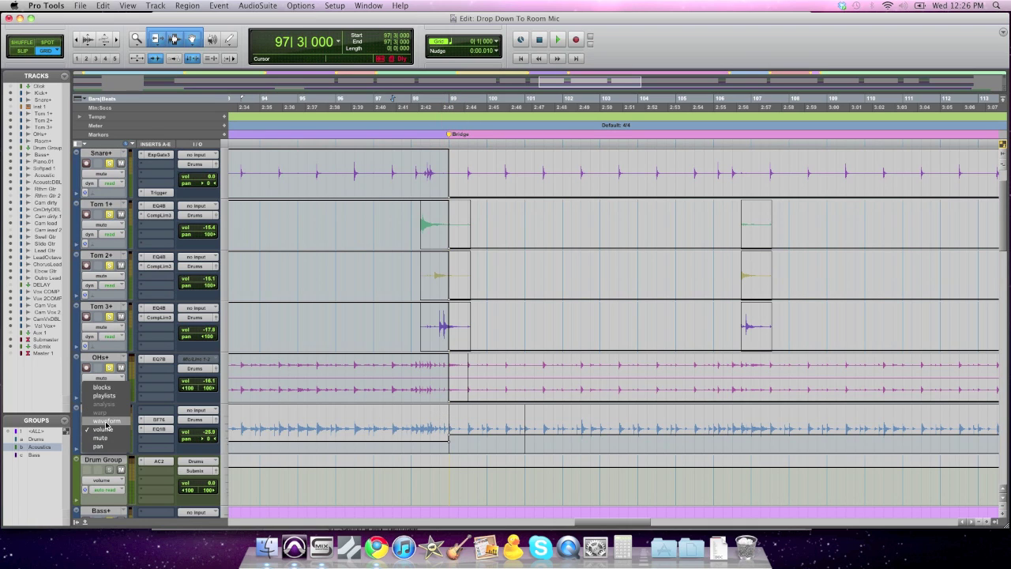
left_click(103, 425)
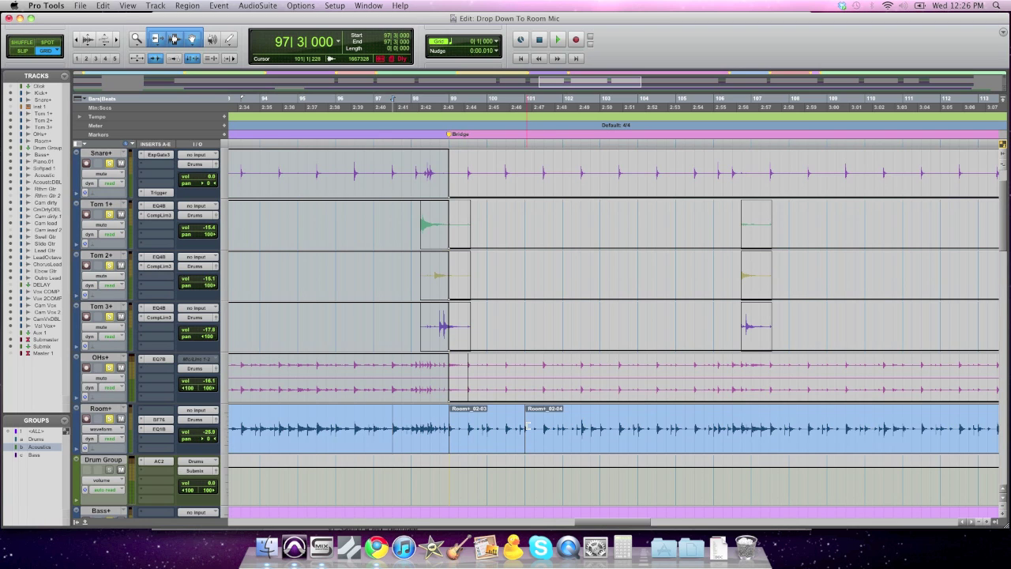
left_click_drag(528, 426, 419, 425)
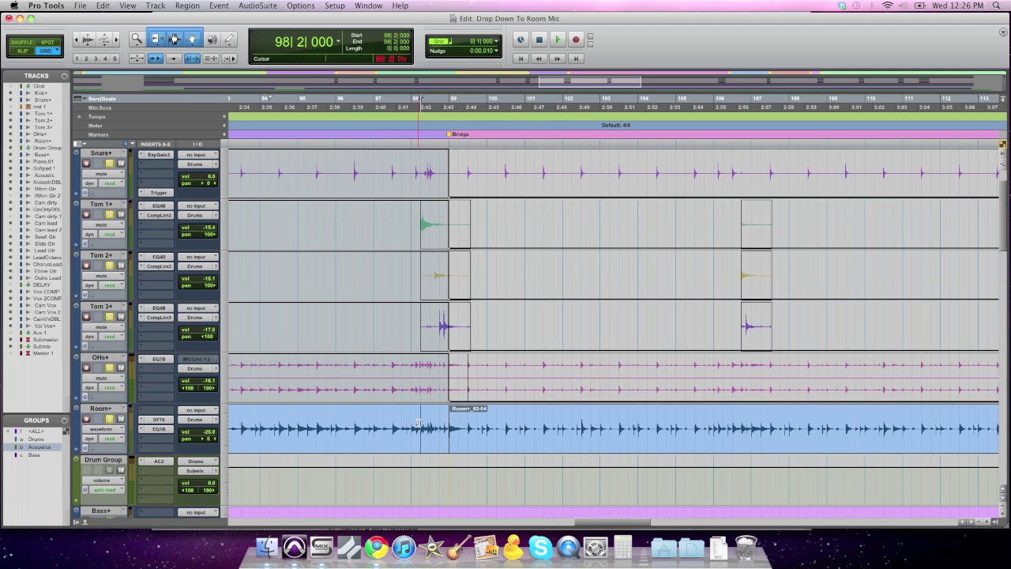
left_click(416, 424)
key("space")
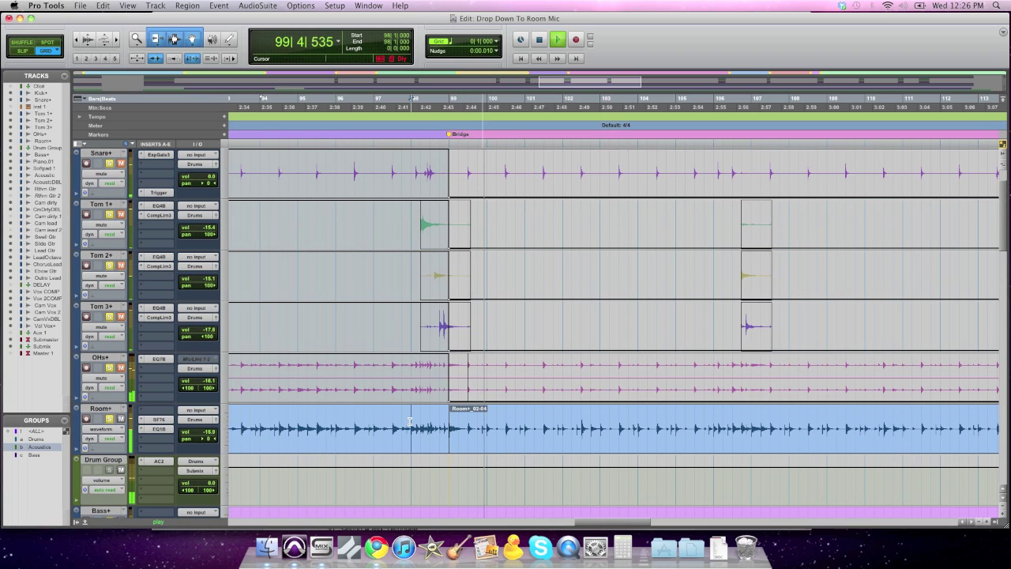
key("space")
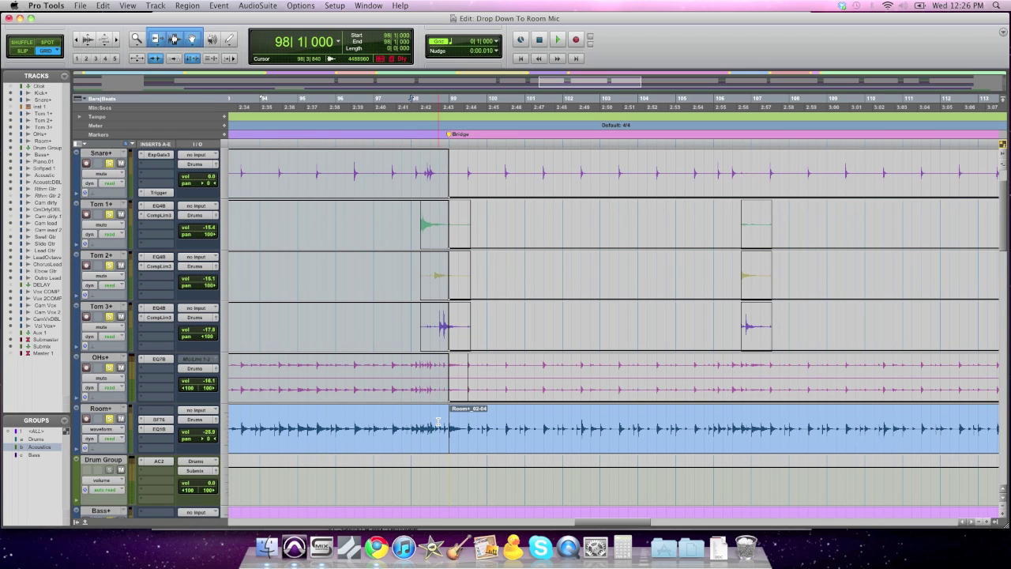
Select the Room+_02-03 clip, then replay the bridge entry from bar 99.
left_click(494, 444)
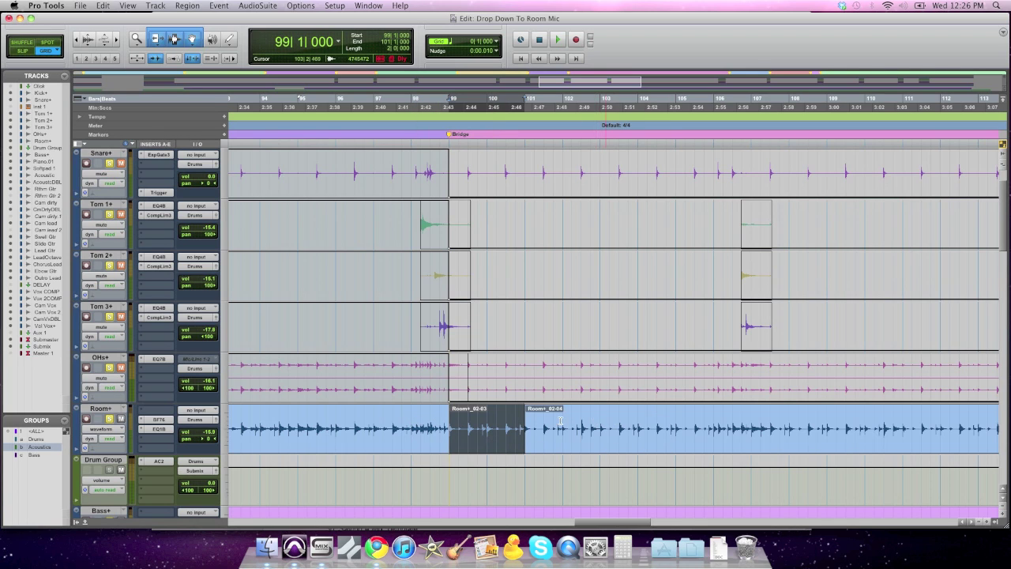
left_click(450, 475)
key("space")
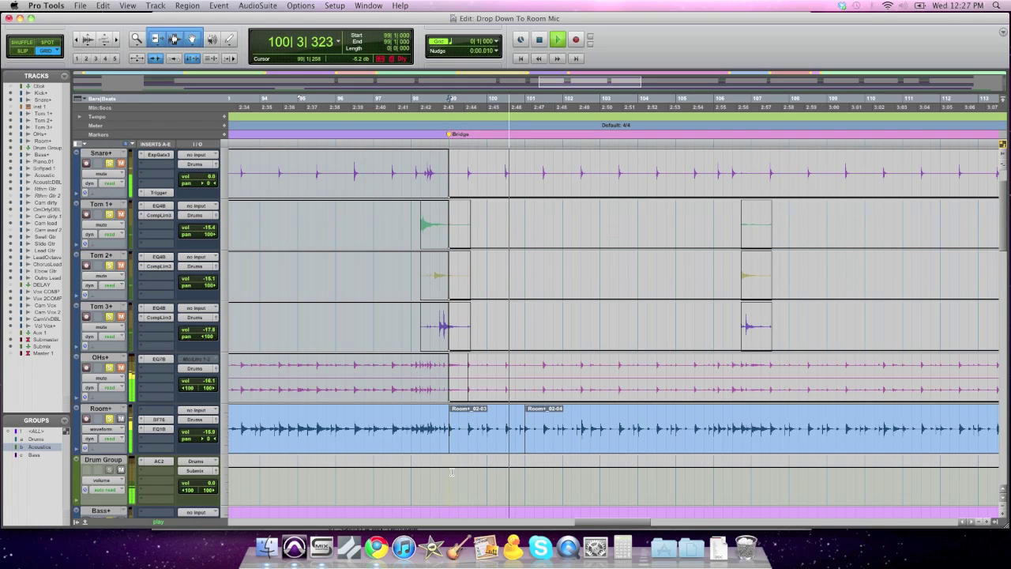
key("space")
Show the overheads' mute line and unmute them from 99|1 to 100|1.
left_click(429, 412)
left_click(432, 384)
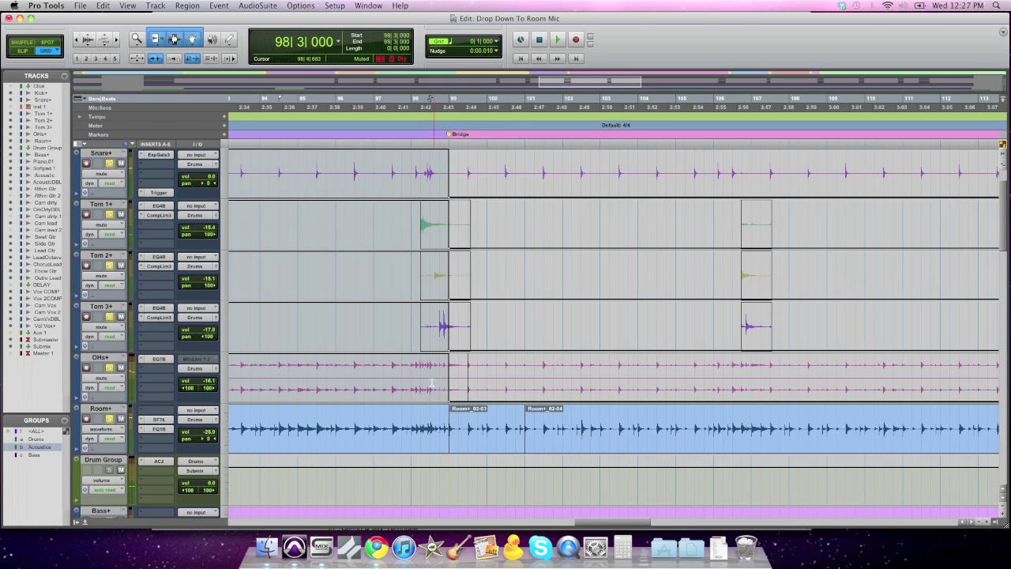
left_click(101, 379)
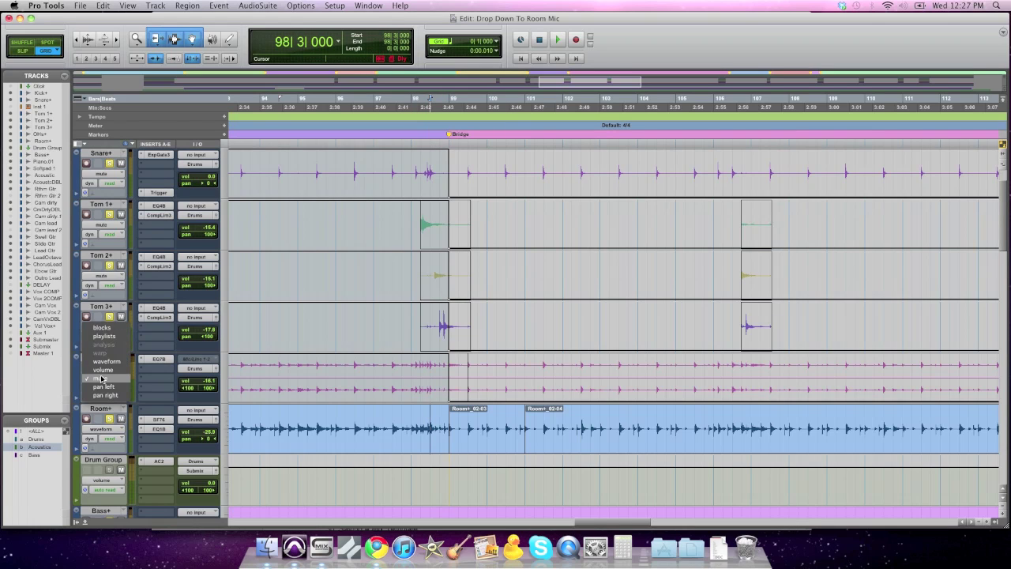
left_click(101, 378)
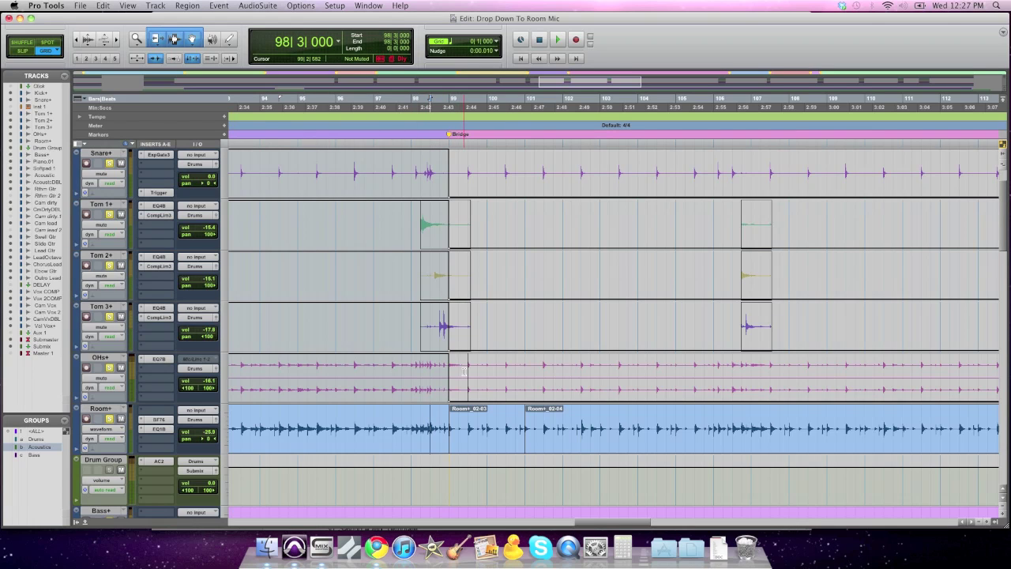
left_click_drag(465, 372, 454, 368)
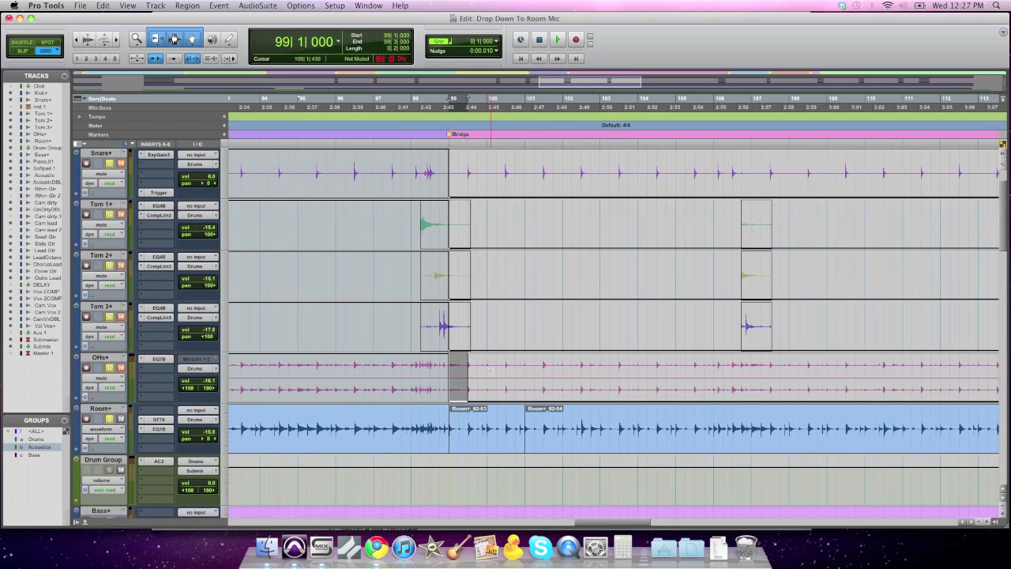
left_click(486, 371, "shift")
left_click_drag(465, 361, 464, 327)
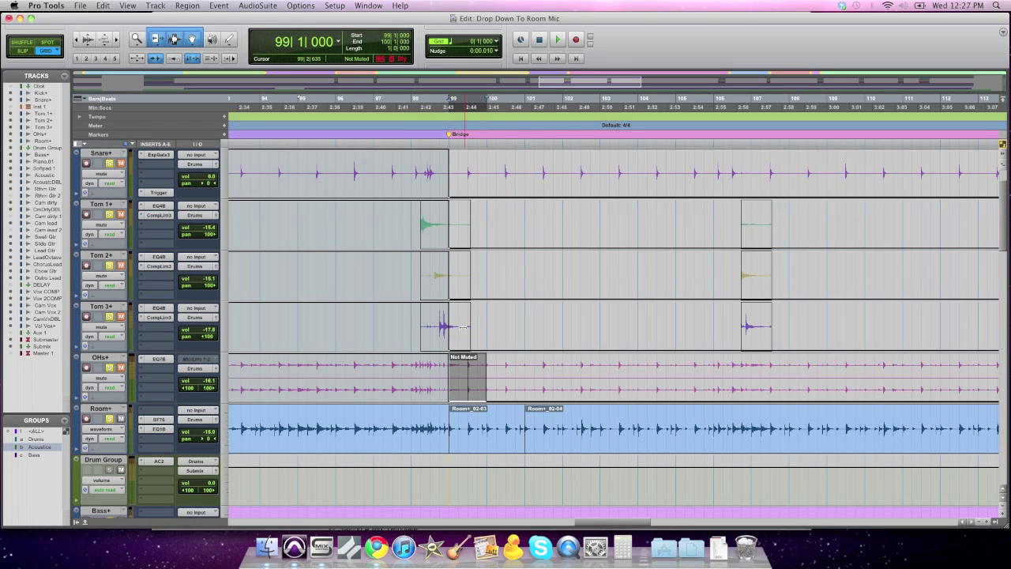
Play into the bridge from 98|2, then again from bar 97.
left_click(417, 367)
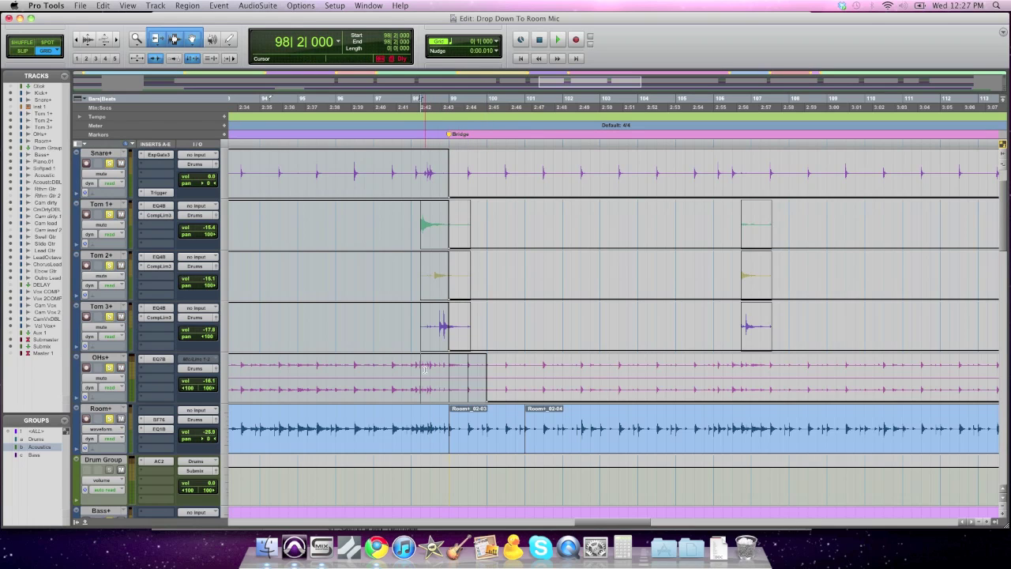
key("space")
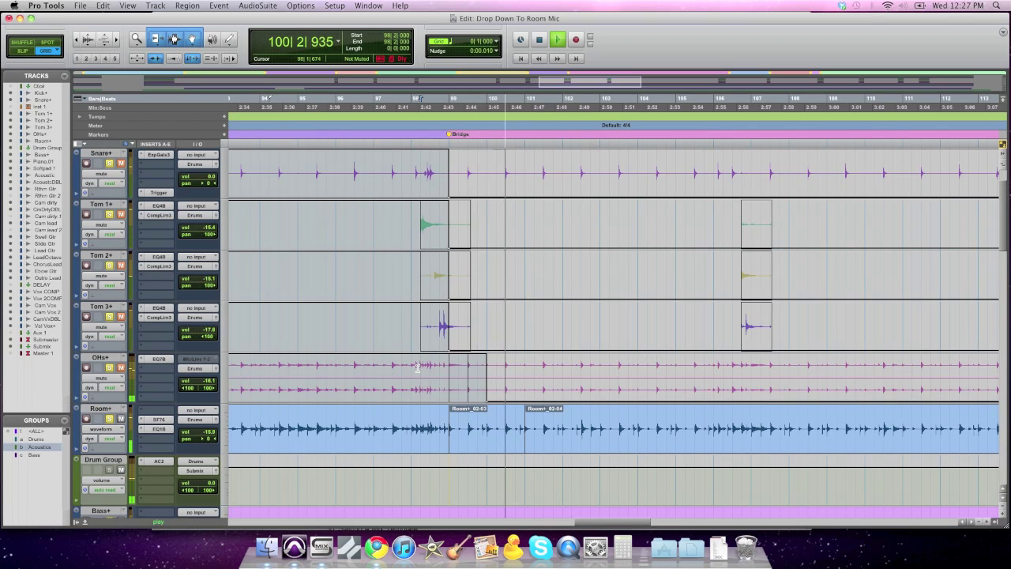
key("space")
left_click(372, 368)
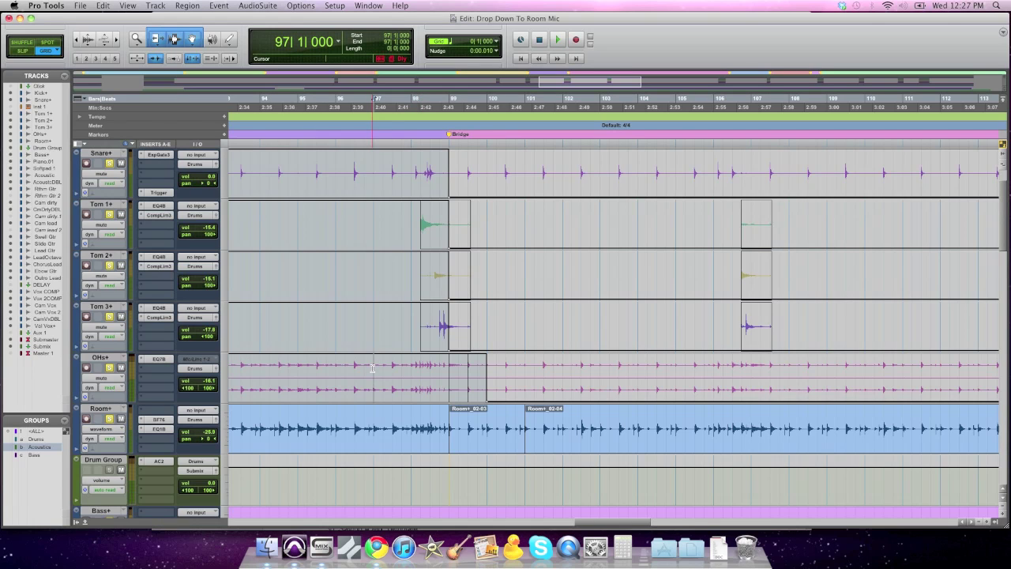
key("space")
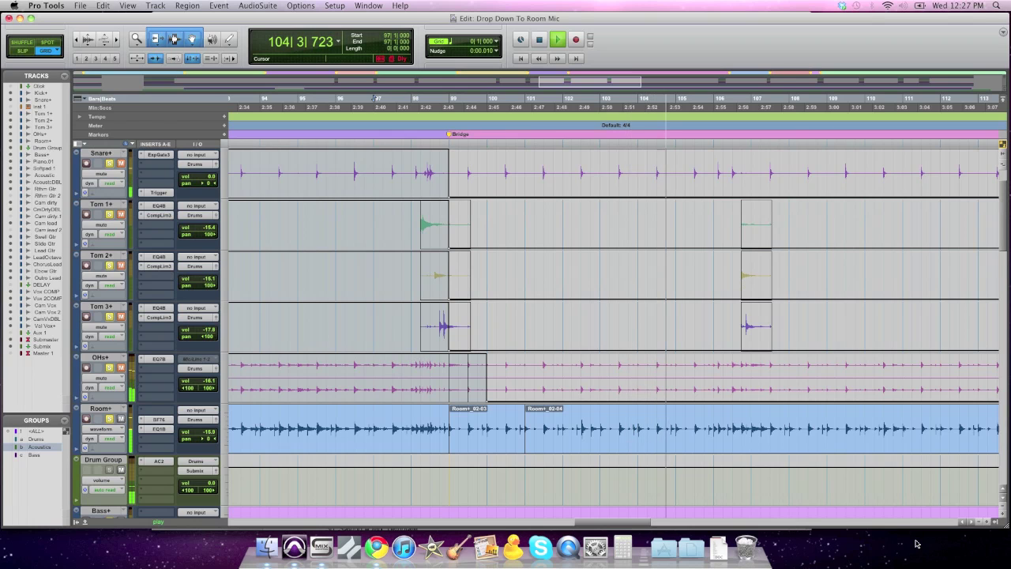
Follow playback through the bridge and stop at bar 114 beat 3.
scroll(944, 507, "right", 10)
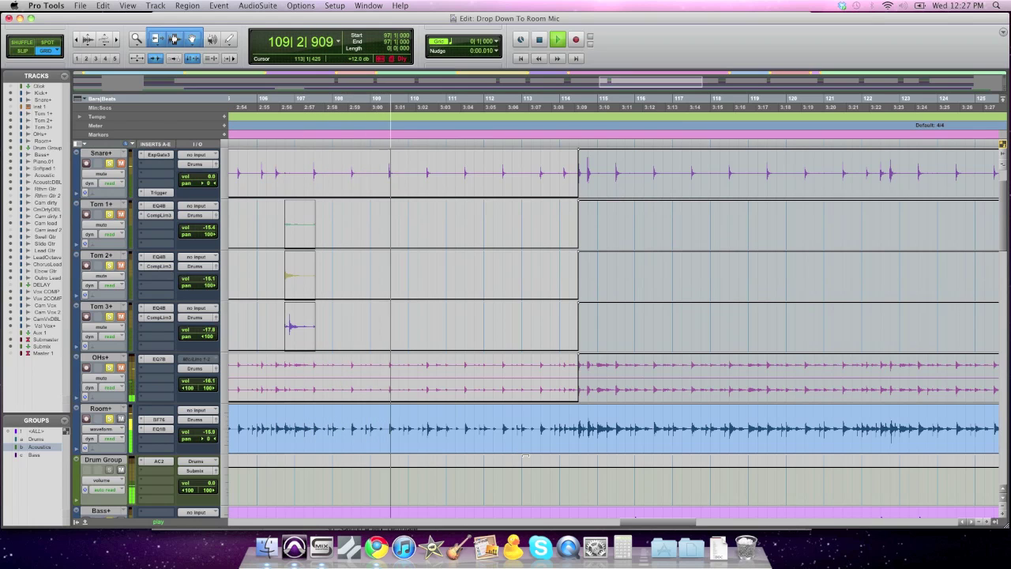
scroll(525, 457, "right", 5)
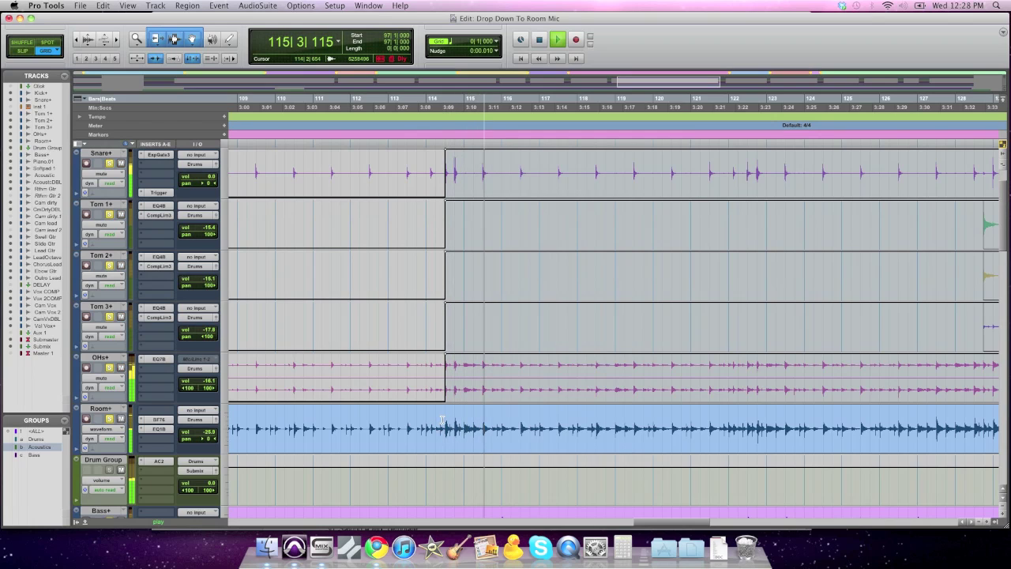
key("space")
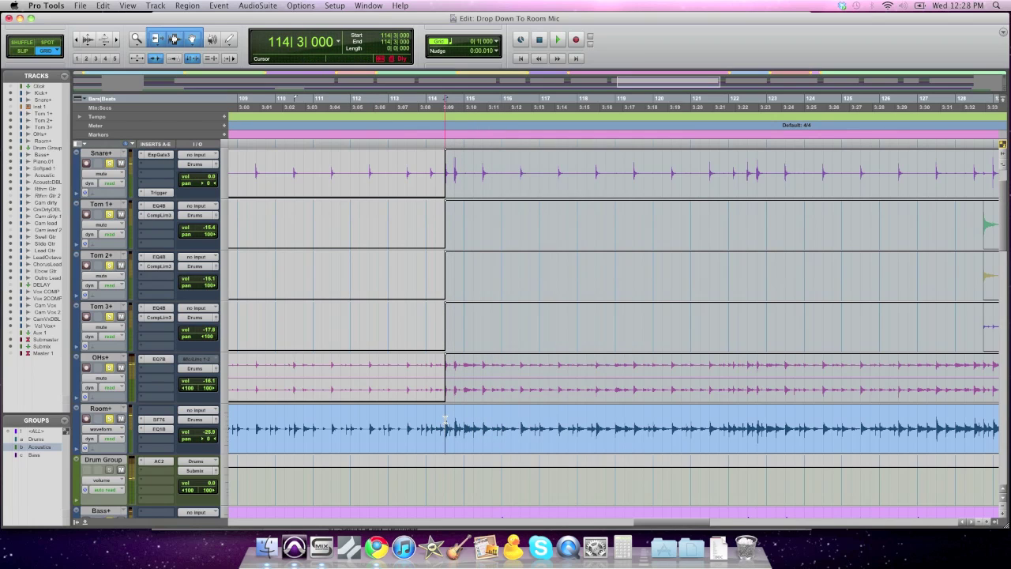
Ramp the Room volume down to about -26 dB just after bar 114 beat 3.
left_click(100, 429)
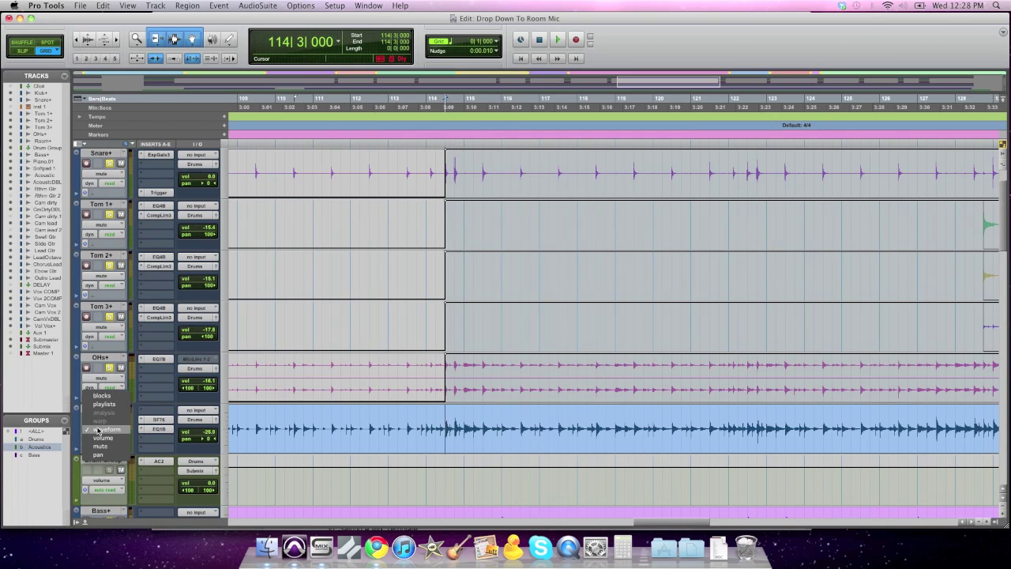
left_click(113, 434)
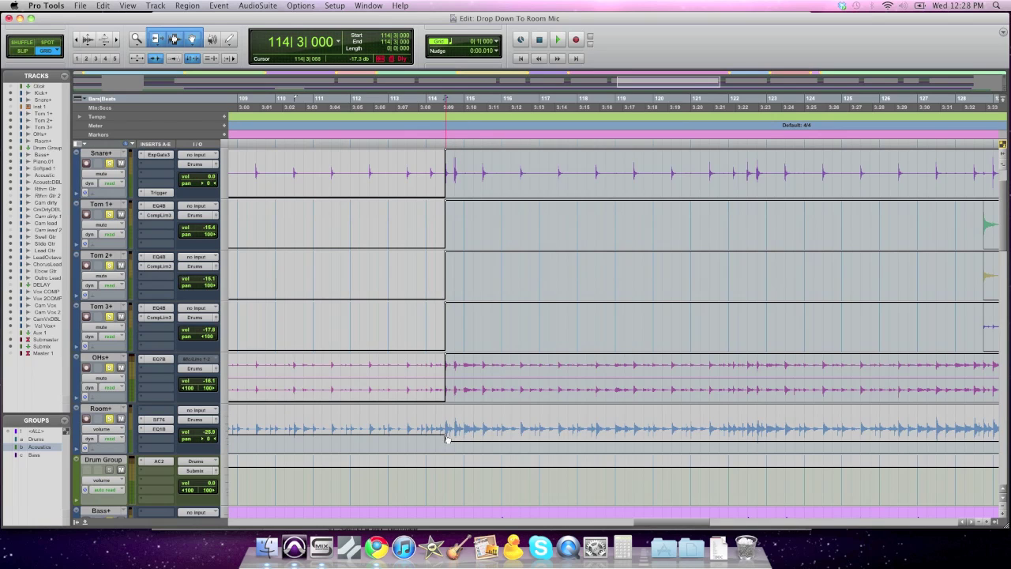
mouse_move(444, 441)
left_mouse_down()
mouse_move(473, 441)
mouse_move(451, 436)
mouse_move(463, 436)
left_mouse_up()
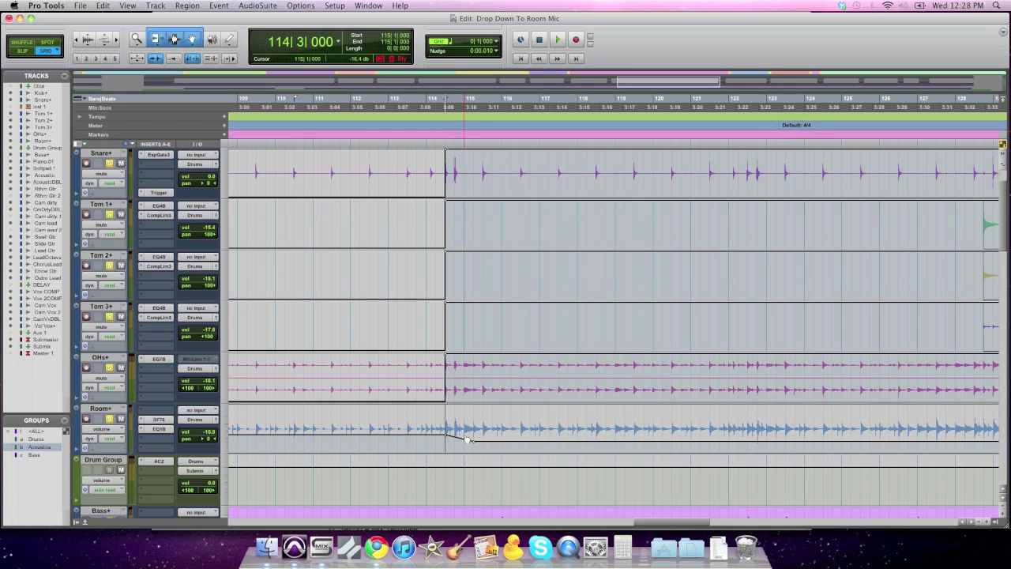
left_click(408, 428)
Play back across the end of the bridge, then zoom out to the whole song.
key("space")
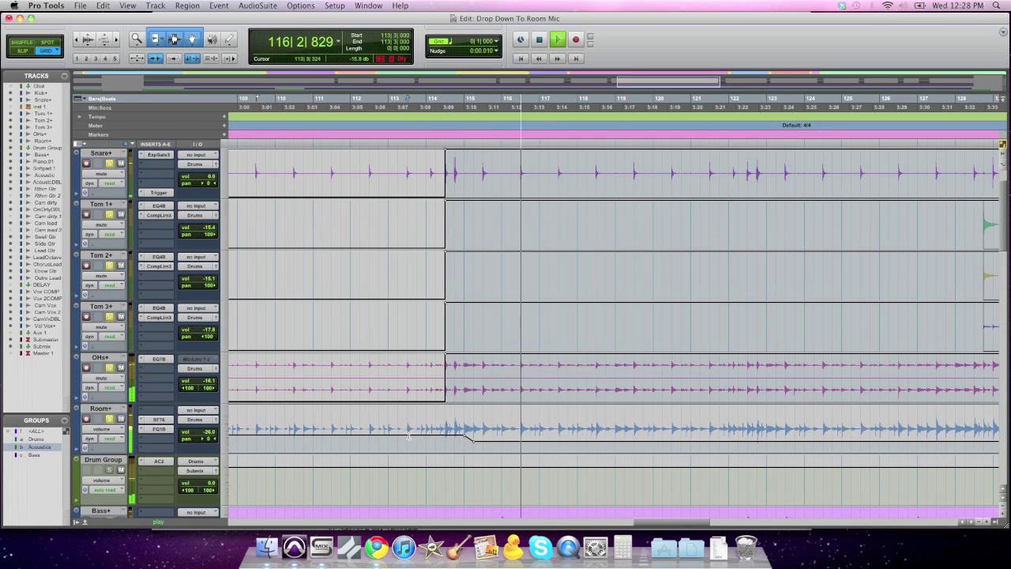
key("space")
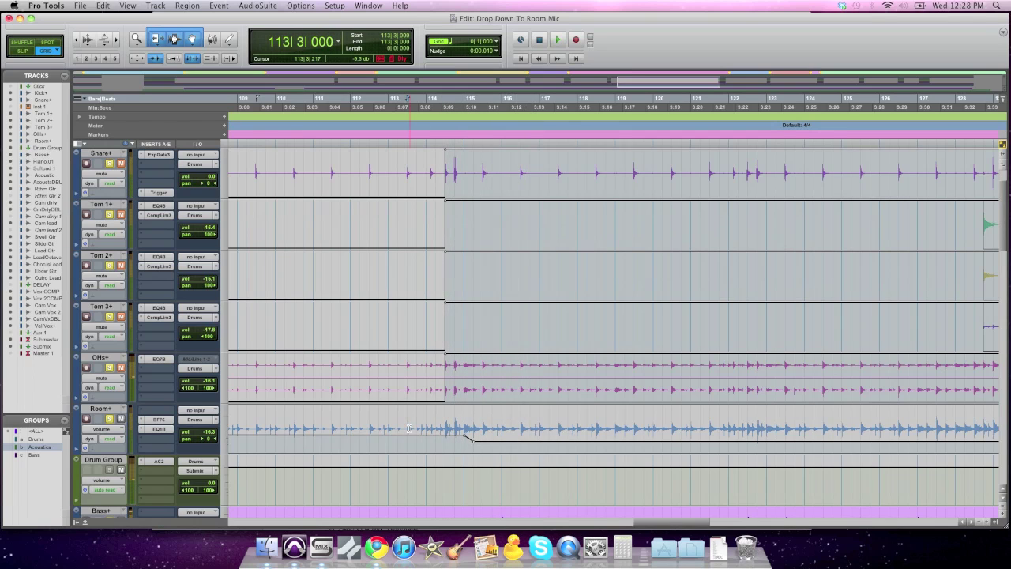
key("super+bracketleft")
key("super+bracketleft")
key("super+bracketleft")
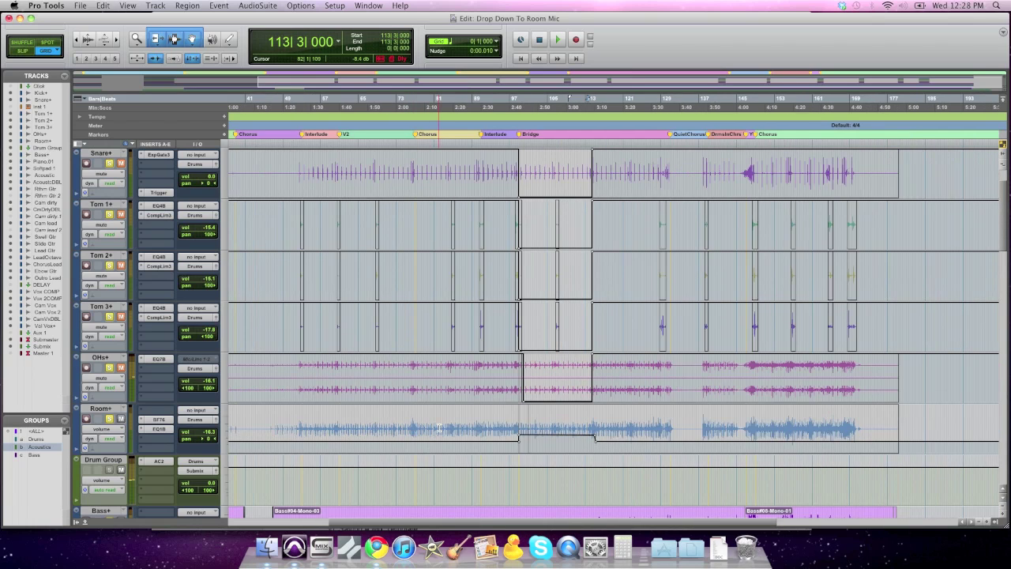